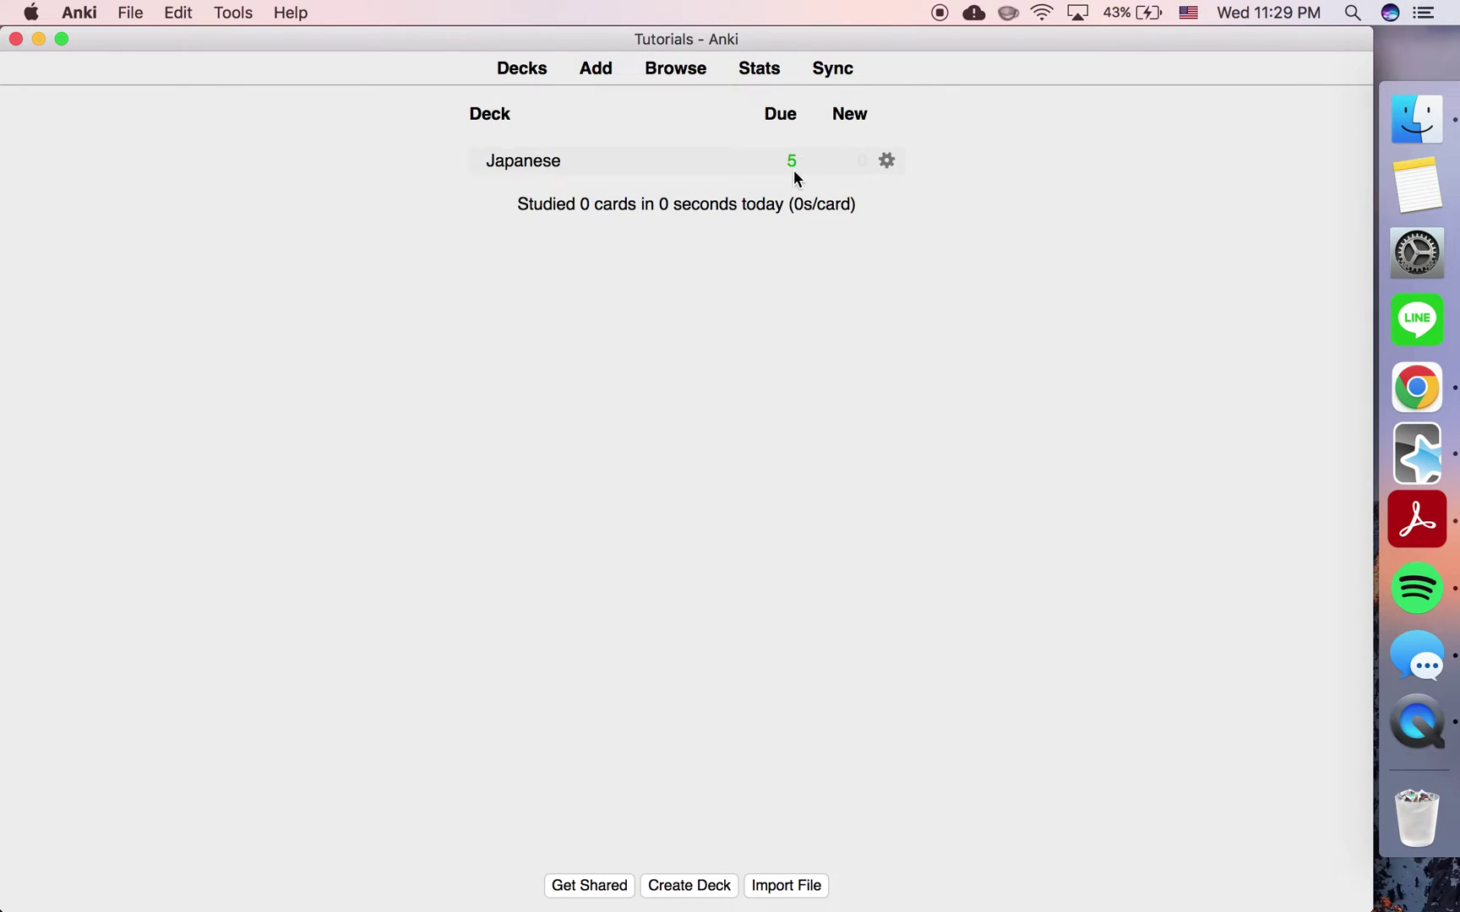
Restore the Japanese deck's review limit to the default 200 and save the options.
click(887, 163)
click(914, 200)
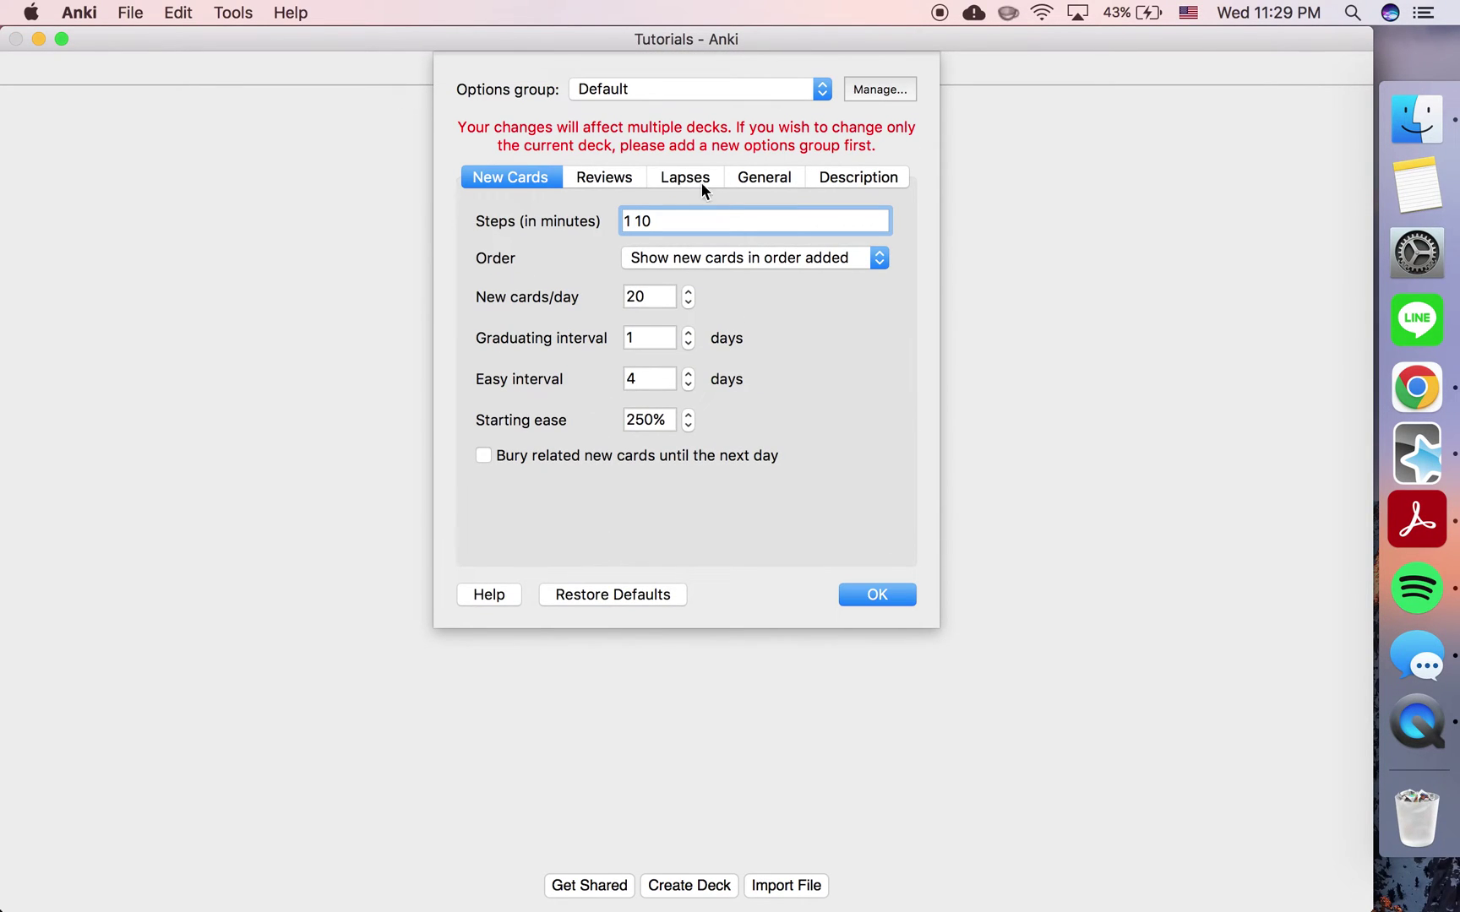
click(604, 178)
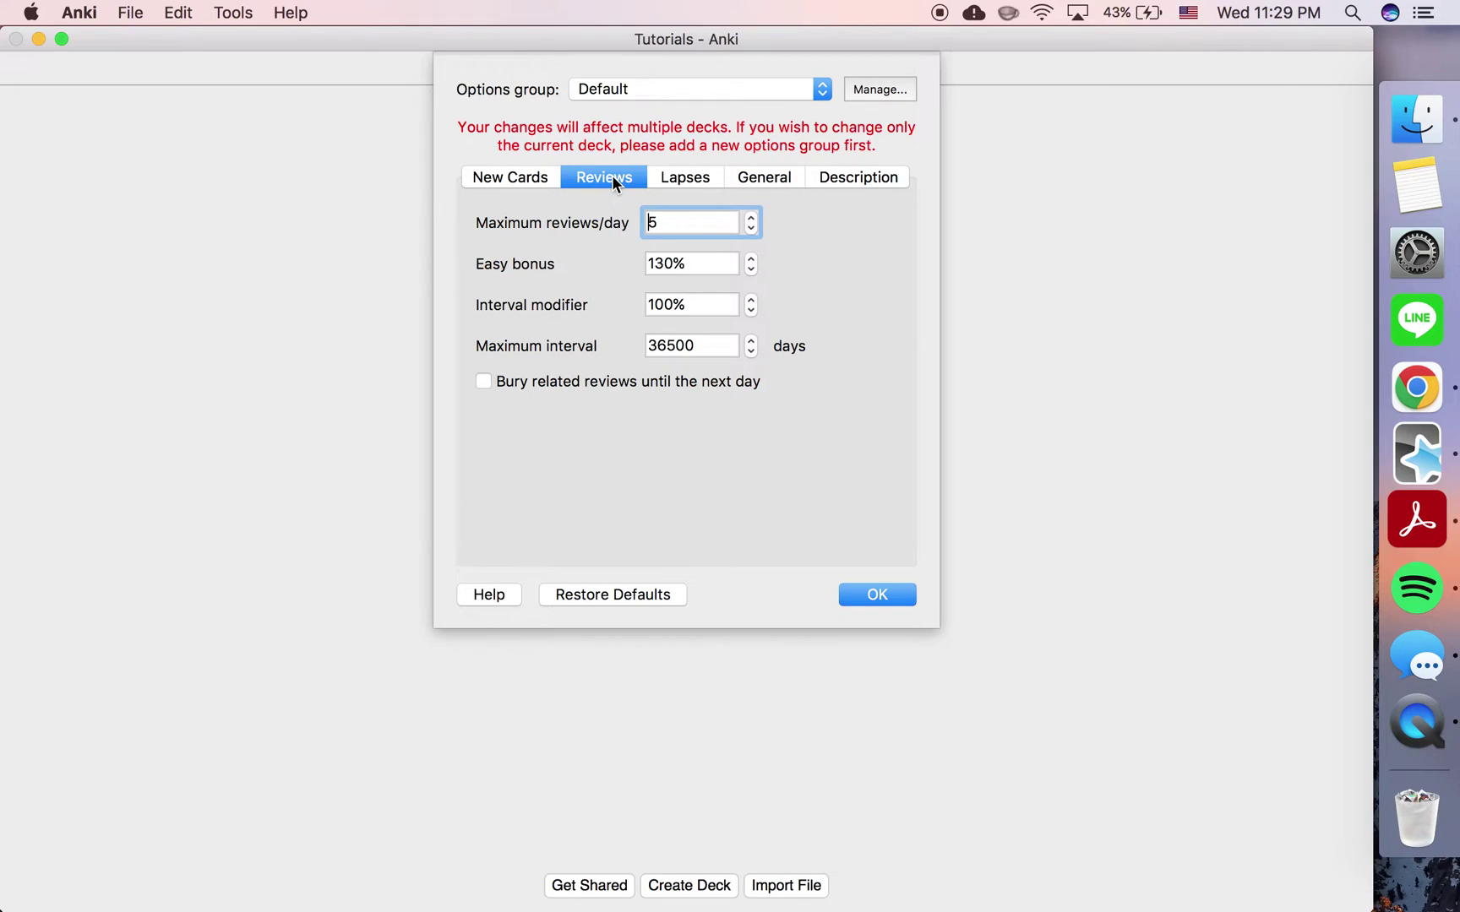
click(612, 591)
drag(700, 218, 513, 225)
click(846, 598)
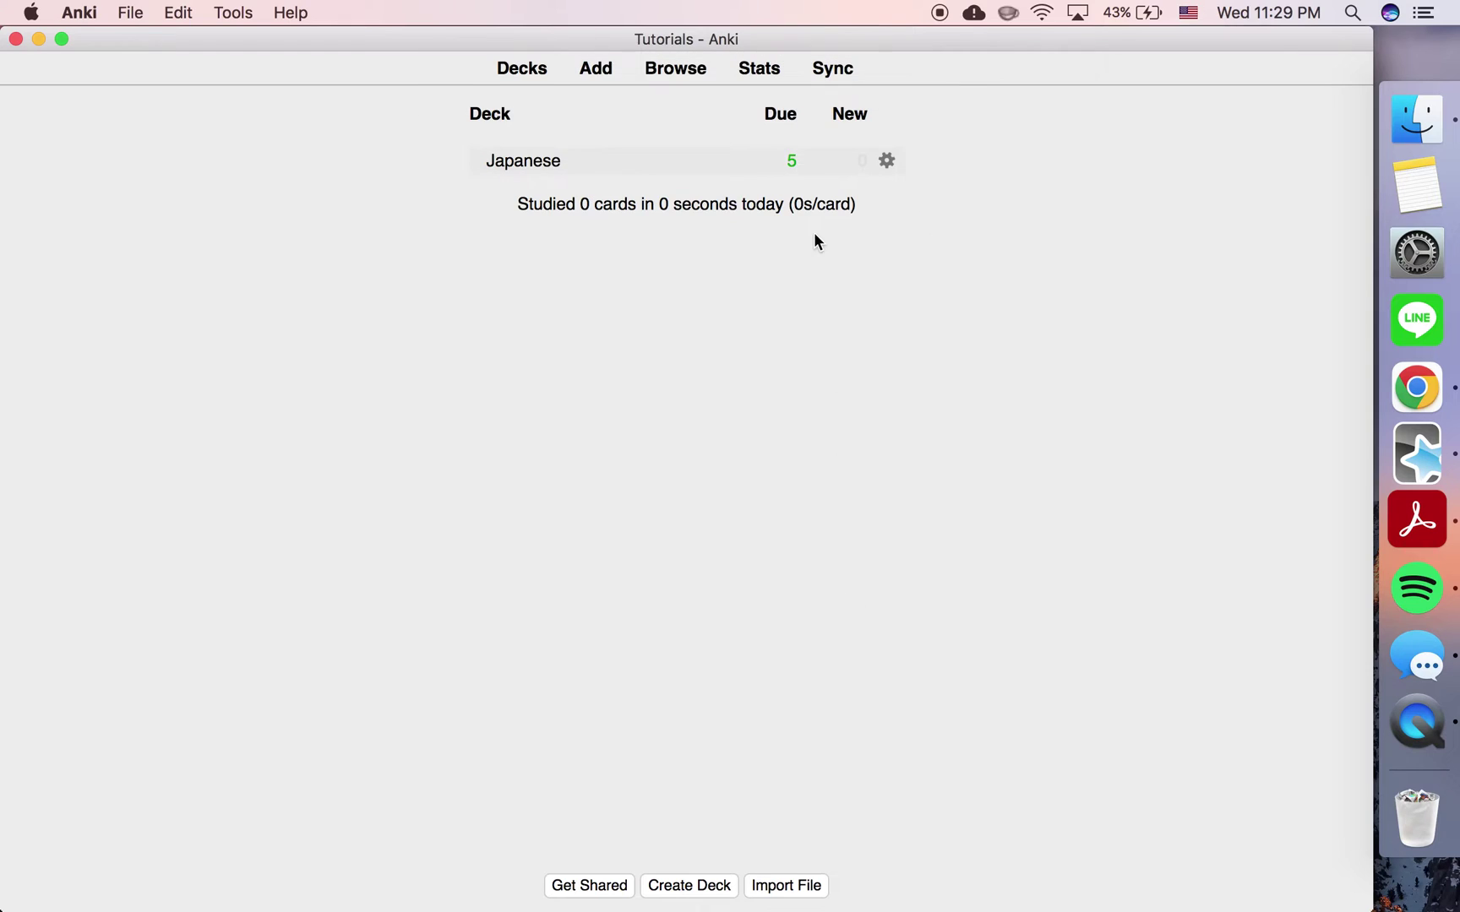
Reopen the Japanese deck options and set Maximum reviews/day to 3.
click(886, 161)
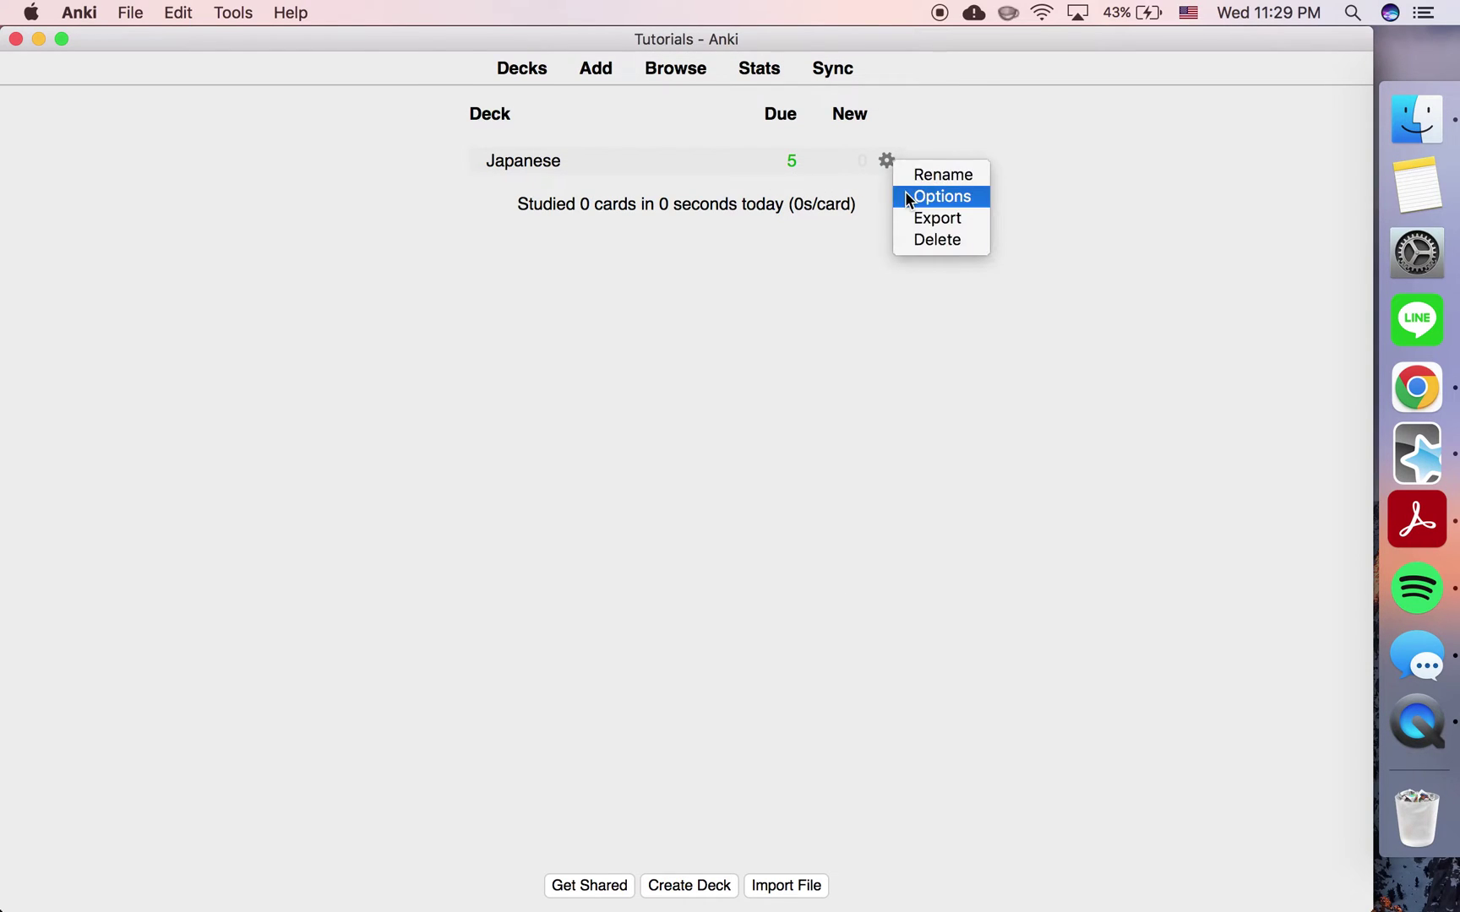
click(905, 193)
click(594, 171)
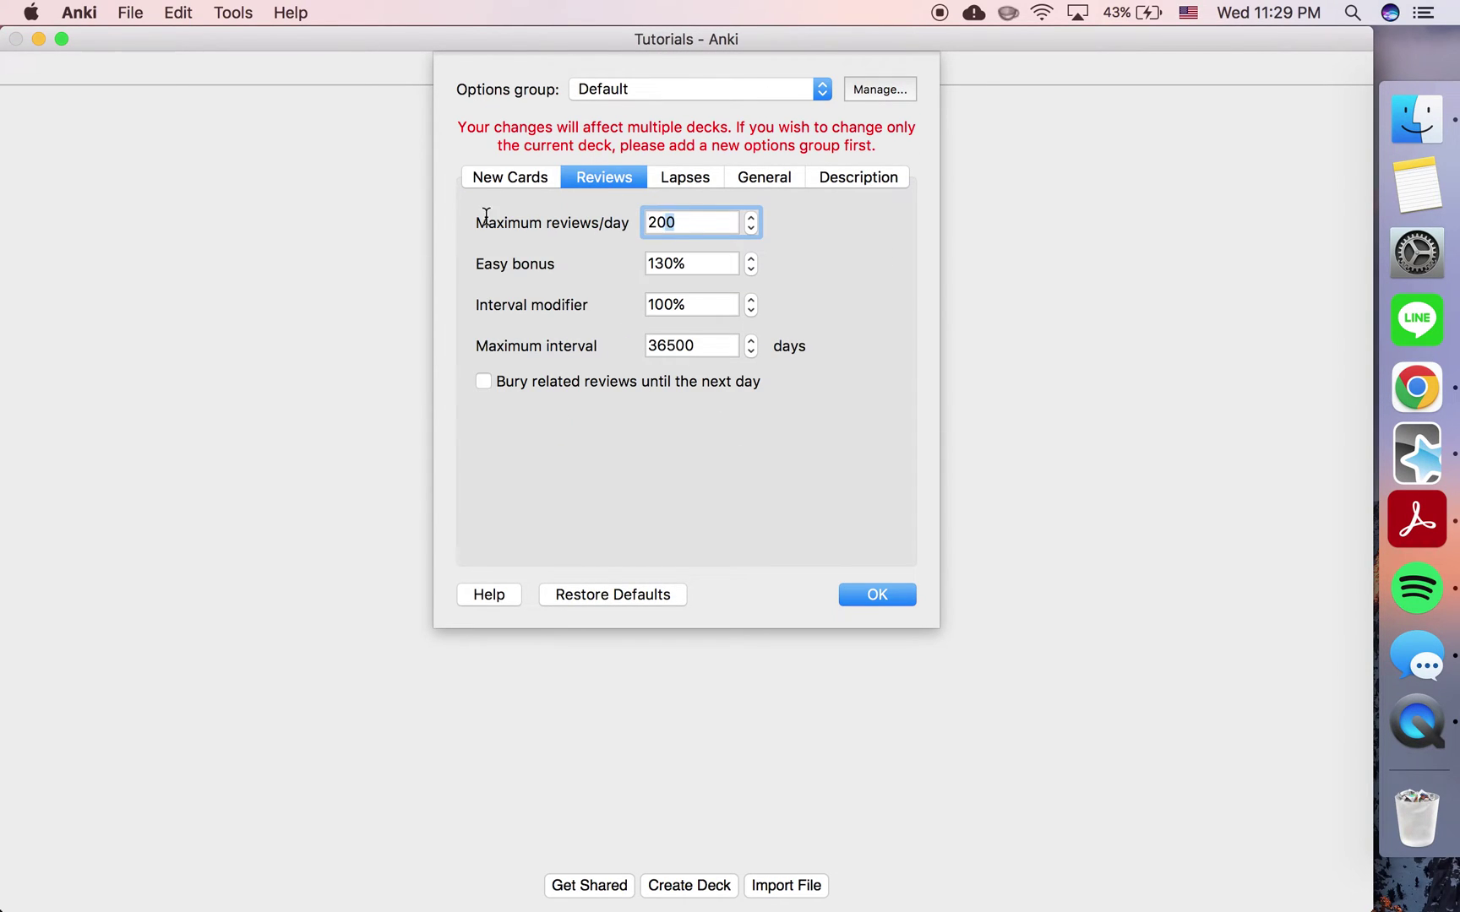
text(3)
click(866, 595)
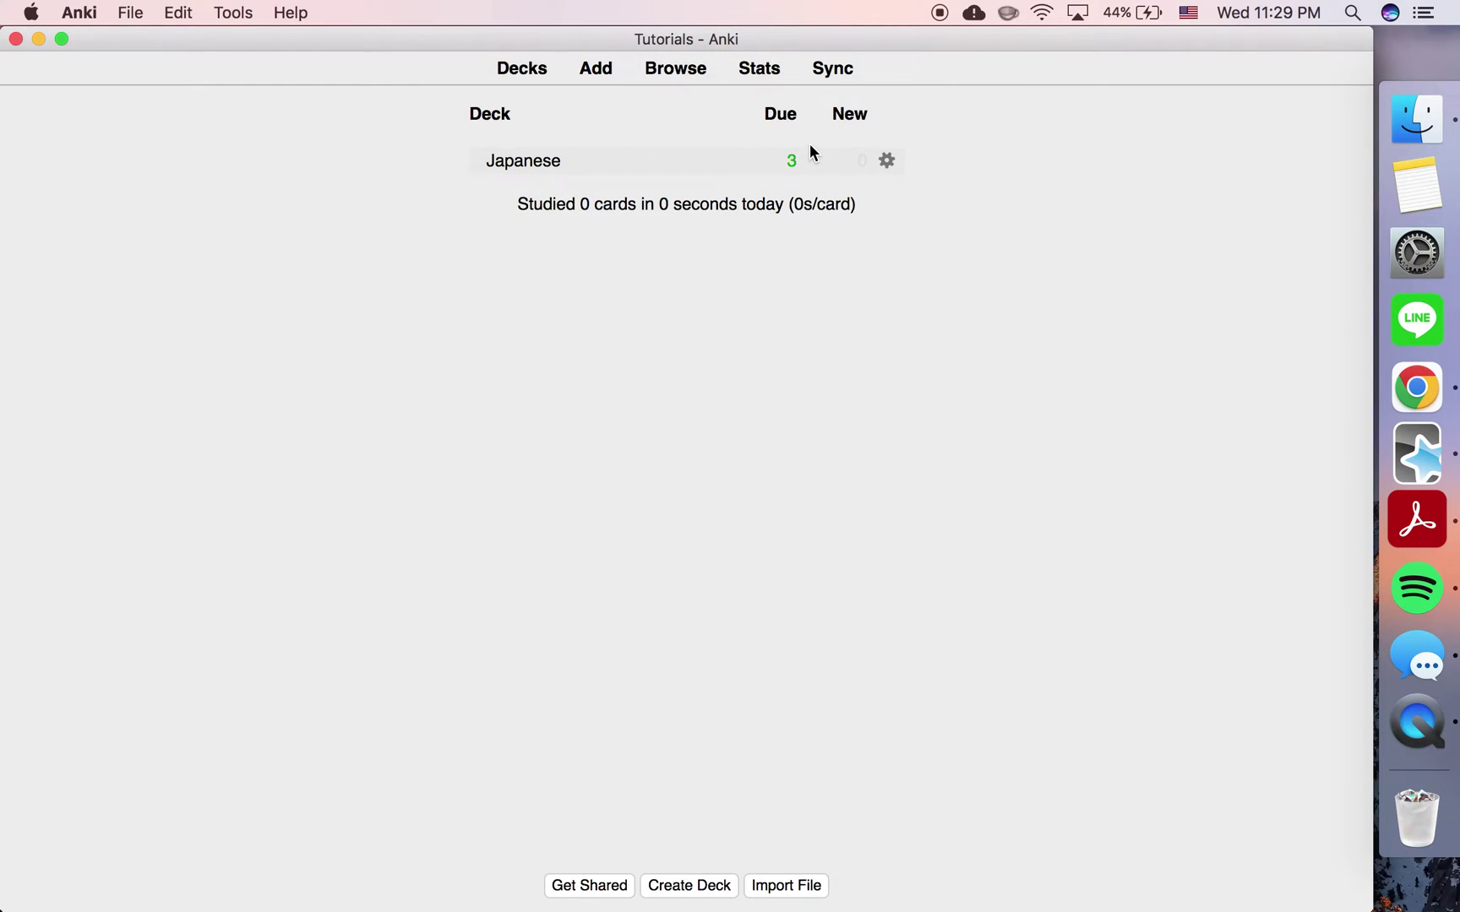
Check the Japanese deck's review limit in Options, then close without changes.
click(886, 162)
click(906, 198)
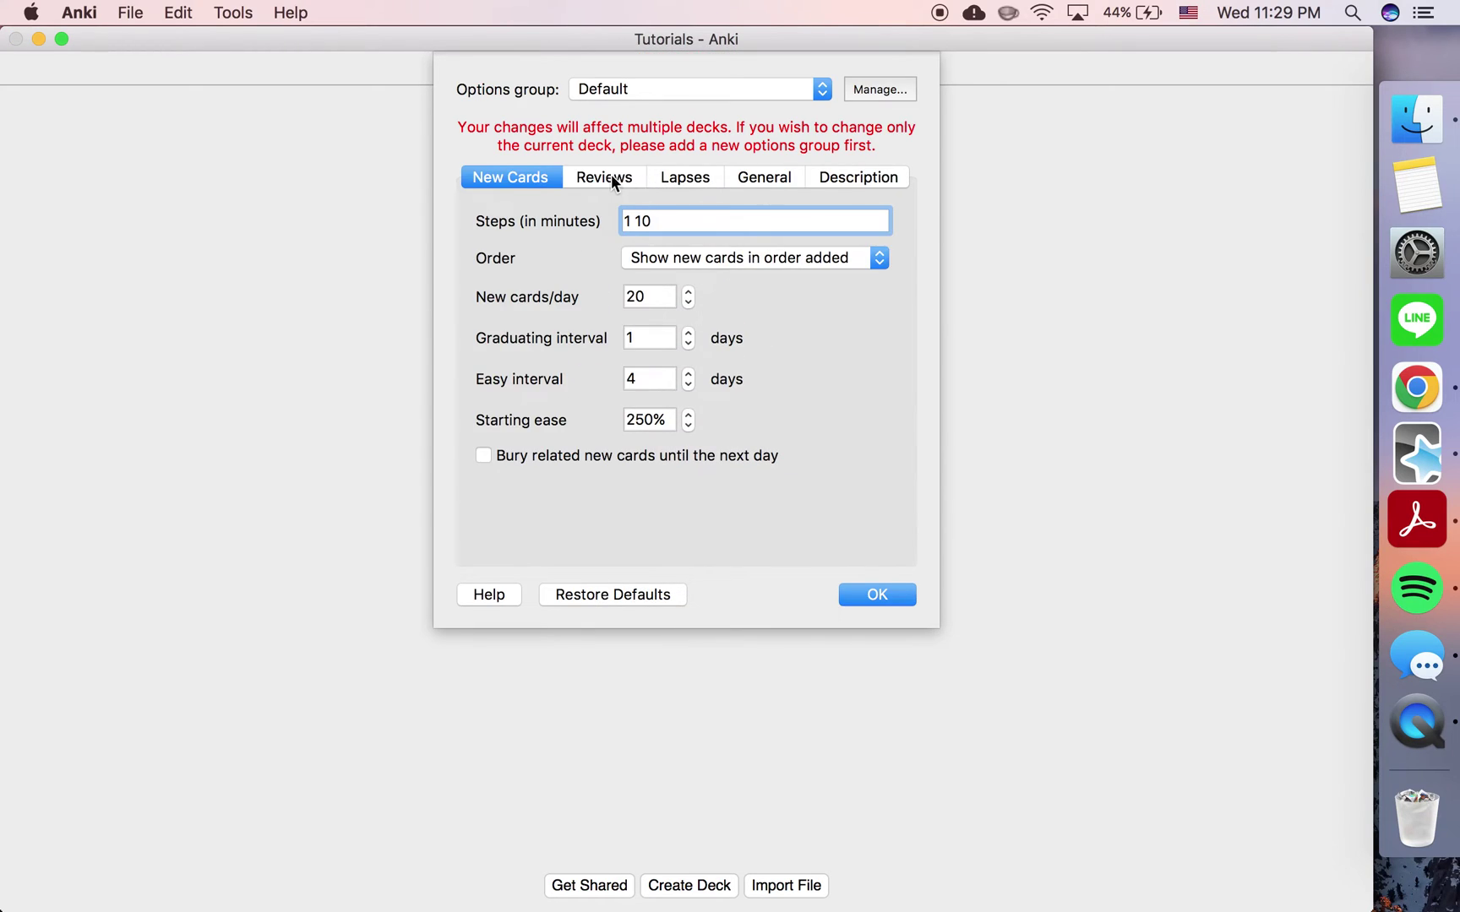
click(611, 177)
key(Return)
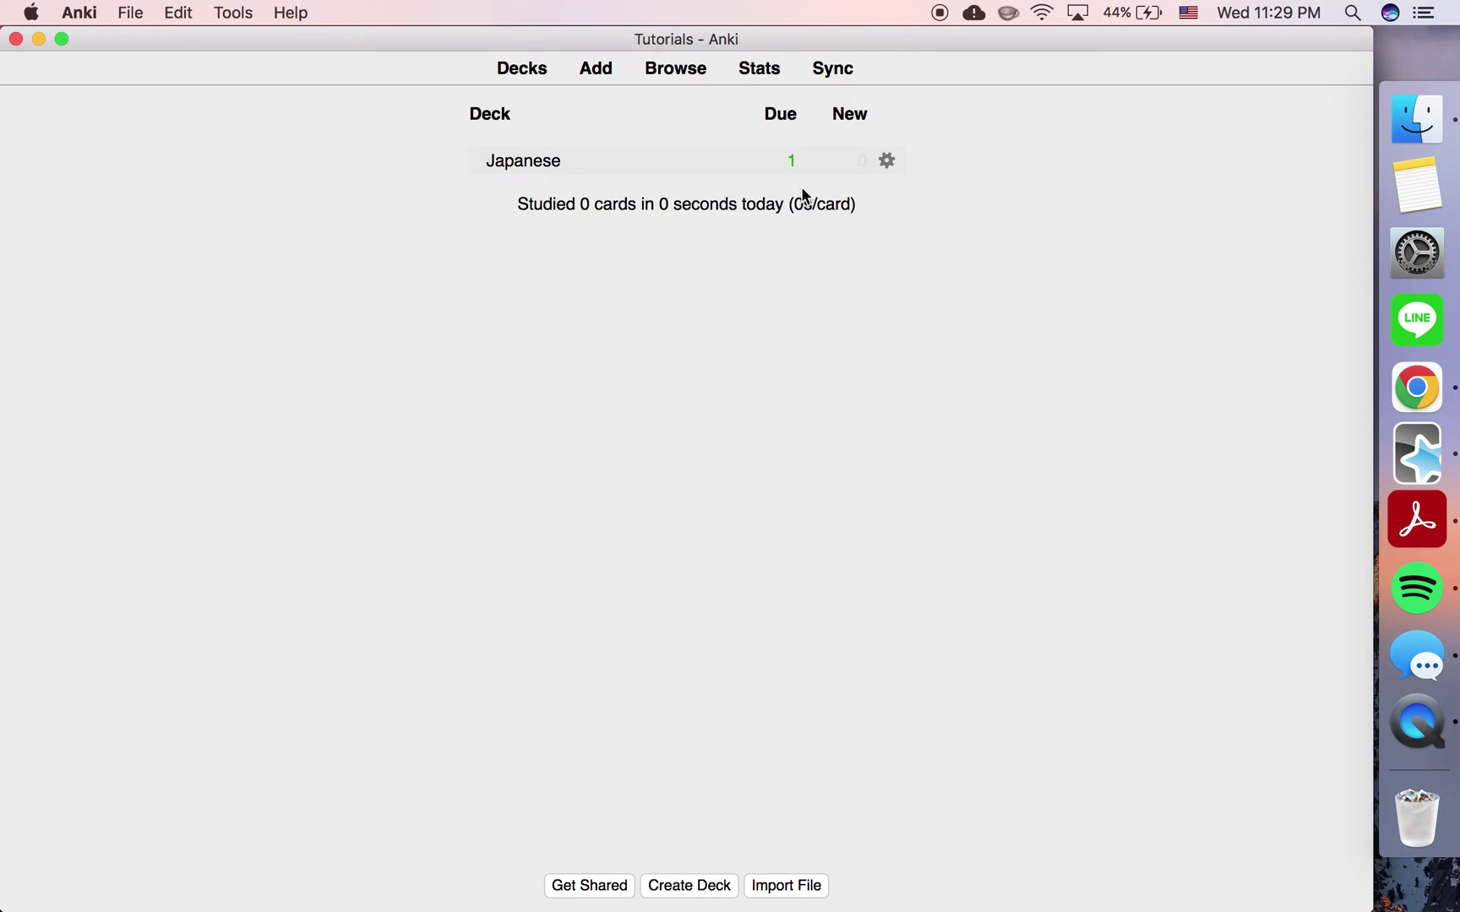
Change Maximum reviews/day from 1 to 200 and save the options.
click(887, 162)
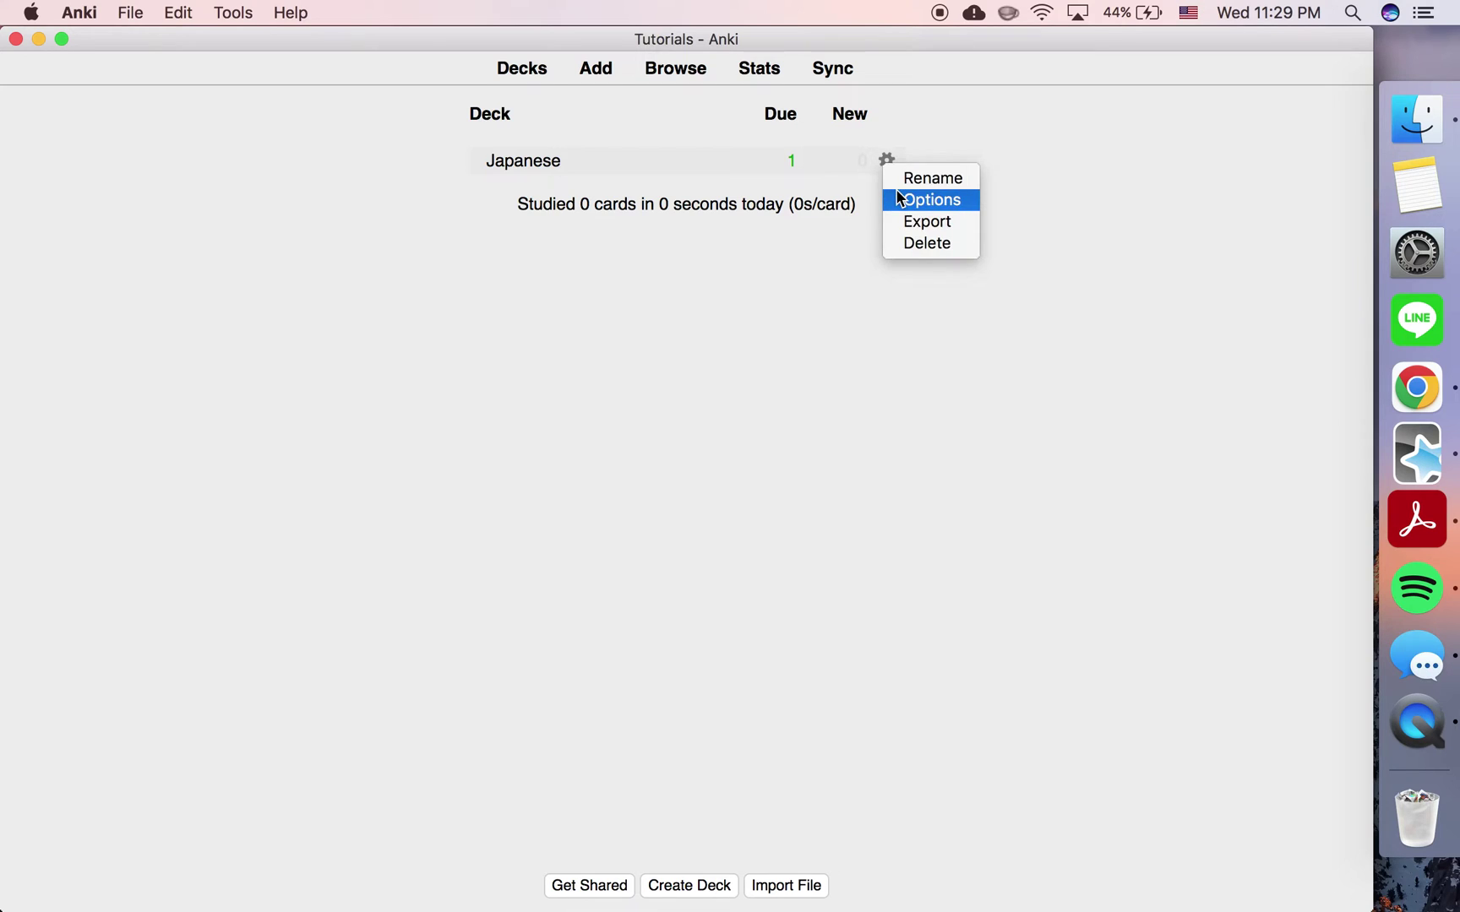
click(896, 199)
click(633, 173)
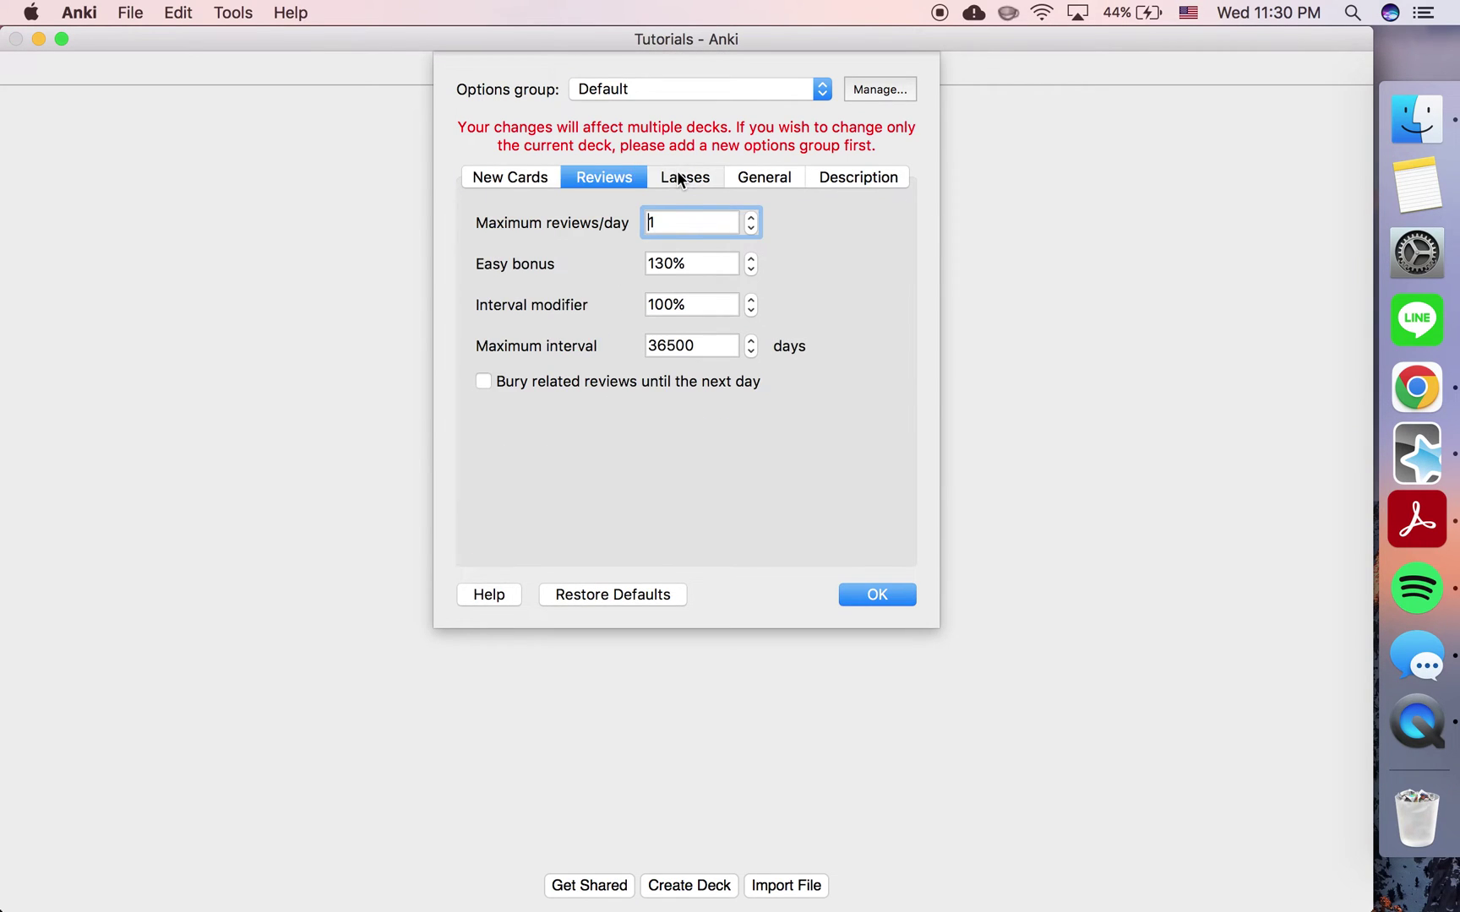
double_click(679, 222)
text(200)
click(874, 594)
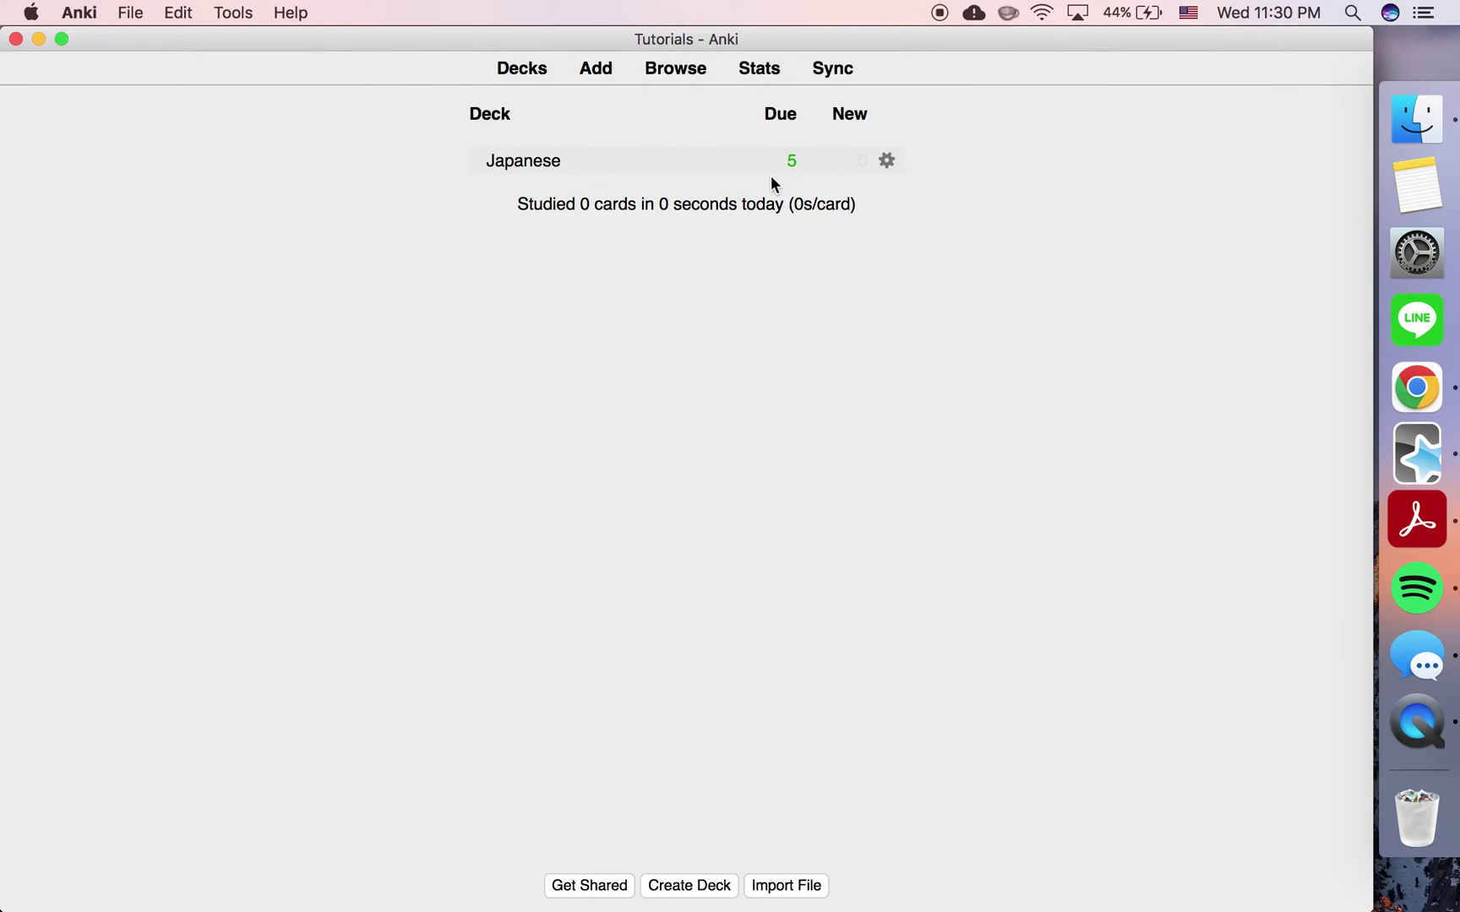
Enter 9999 as the Japanese deck's Maximum reviews/day and save.
click(887, 160)
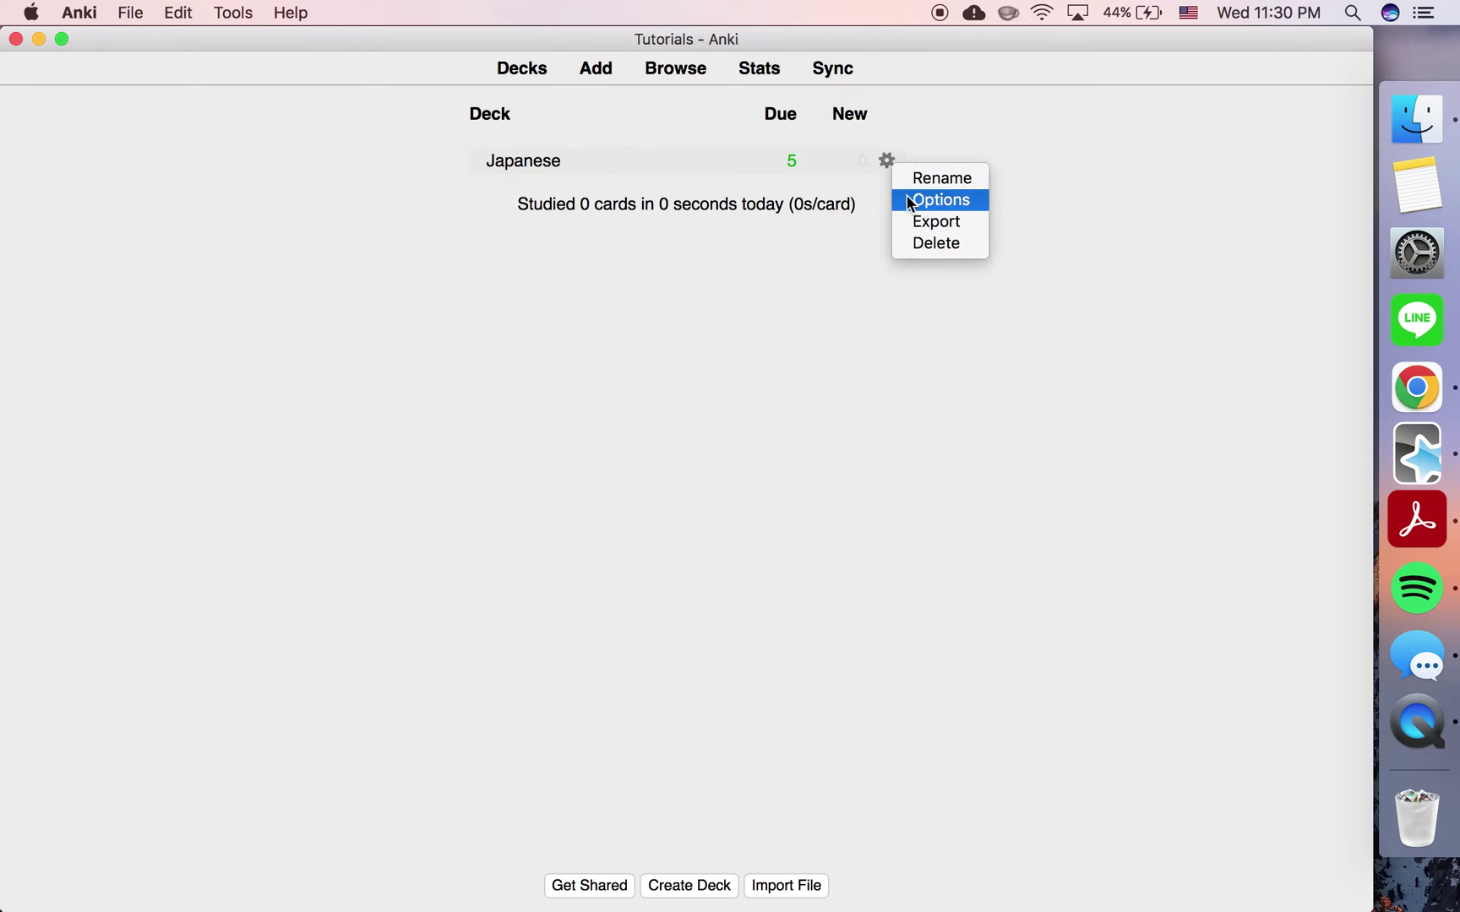
click(912, 201)
click(617, 179)
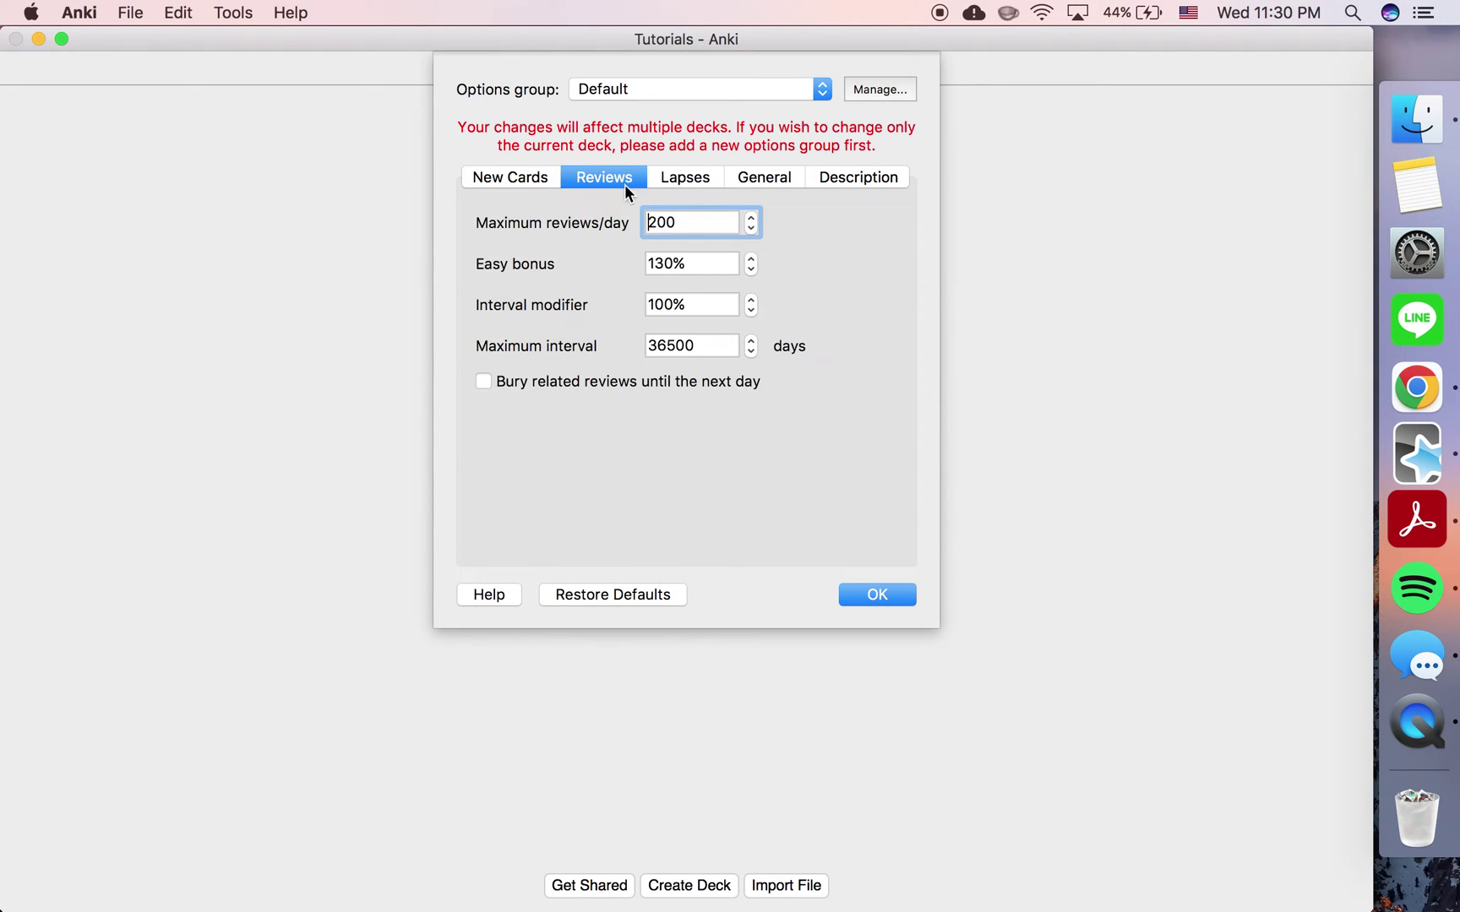
text(9999)
click(875, 594)
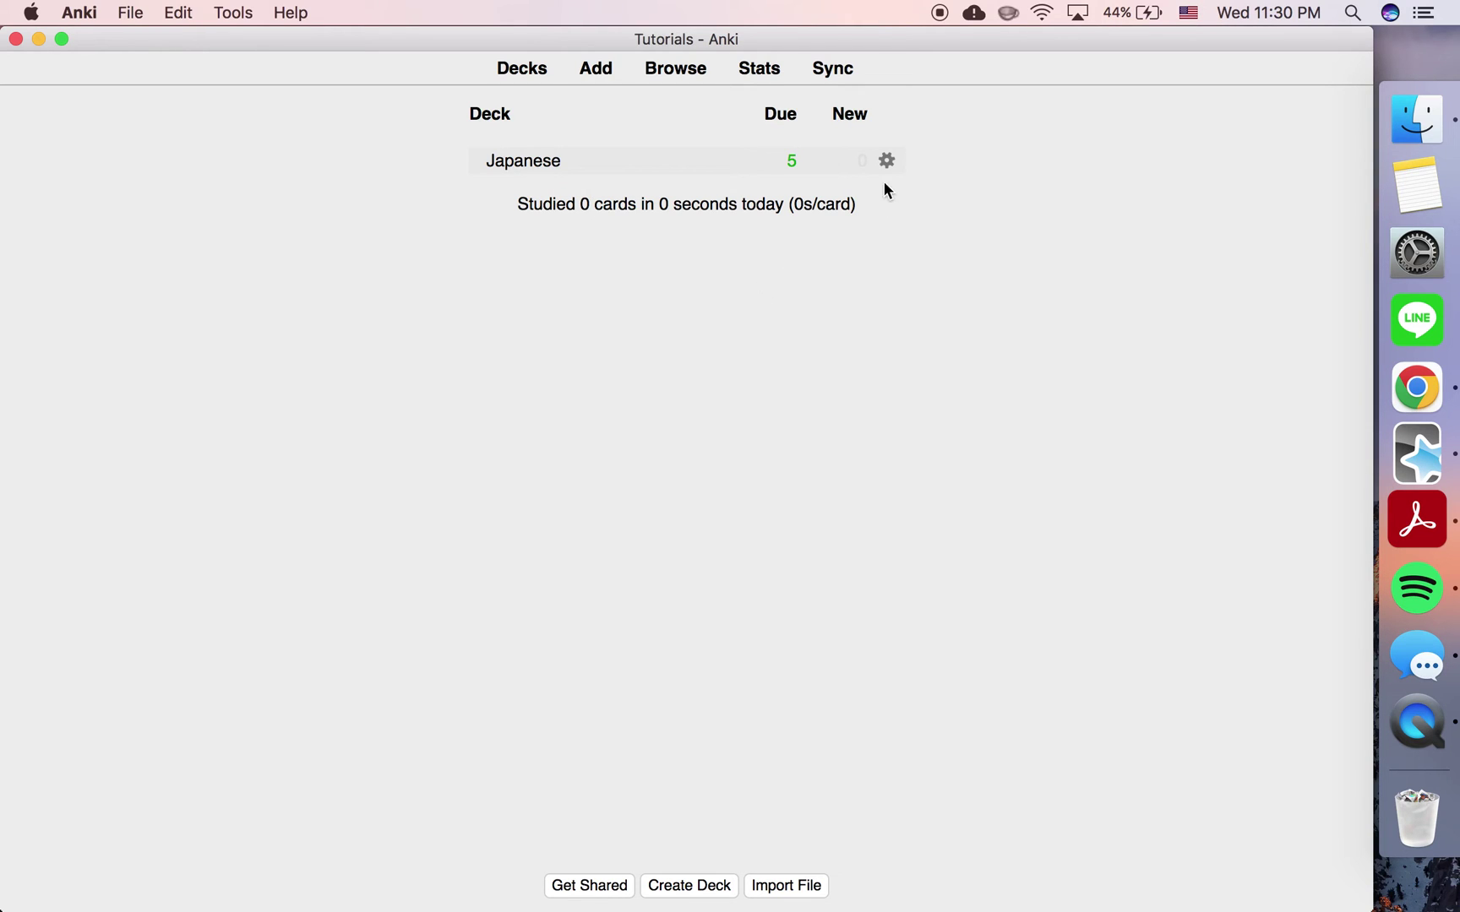
Use Restore Defaults to reset Maximum reviews/day from 9999 to 200, then save.
click(884, 161)
click(913, 193)
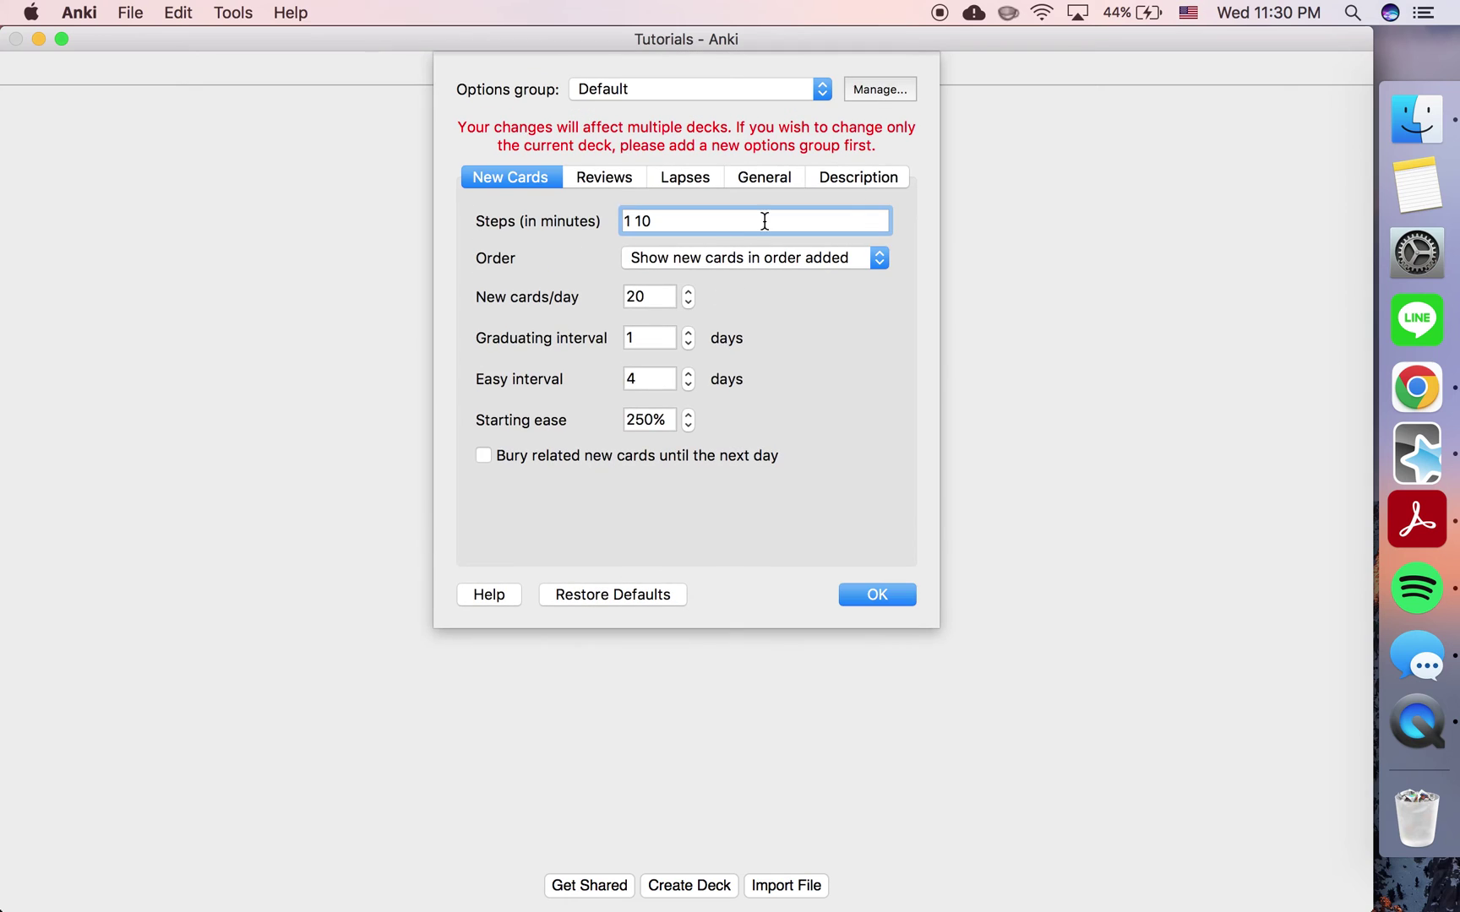
click(605, 177)
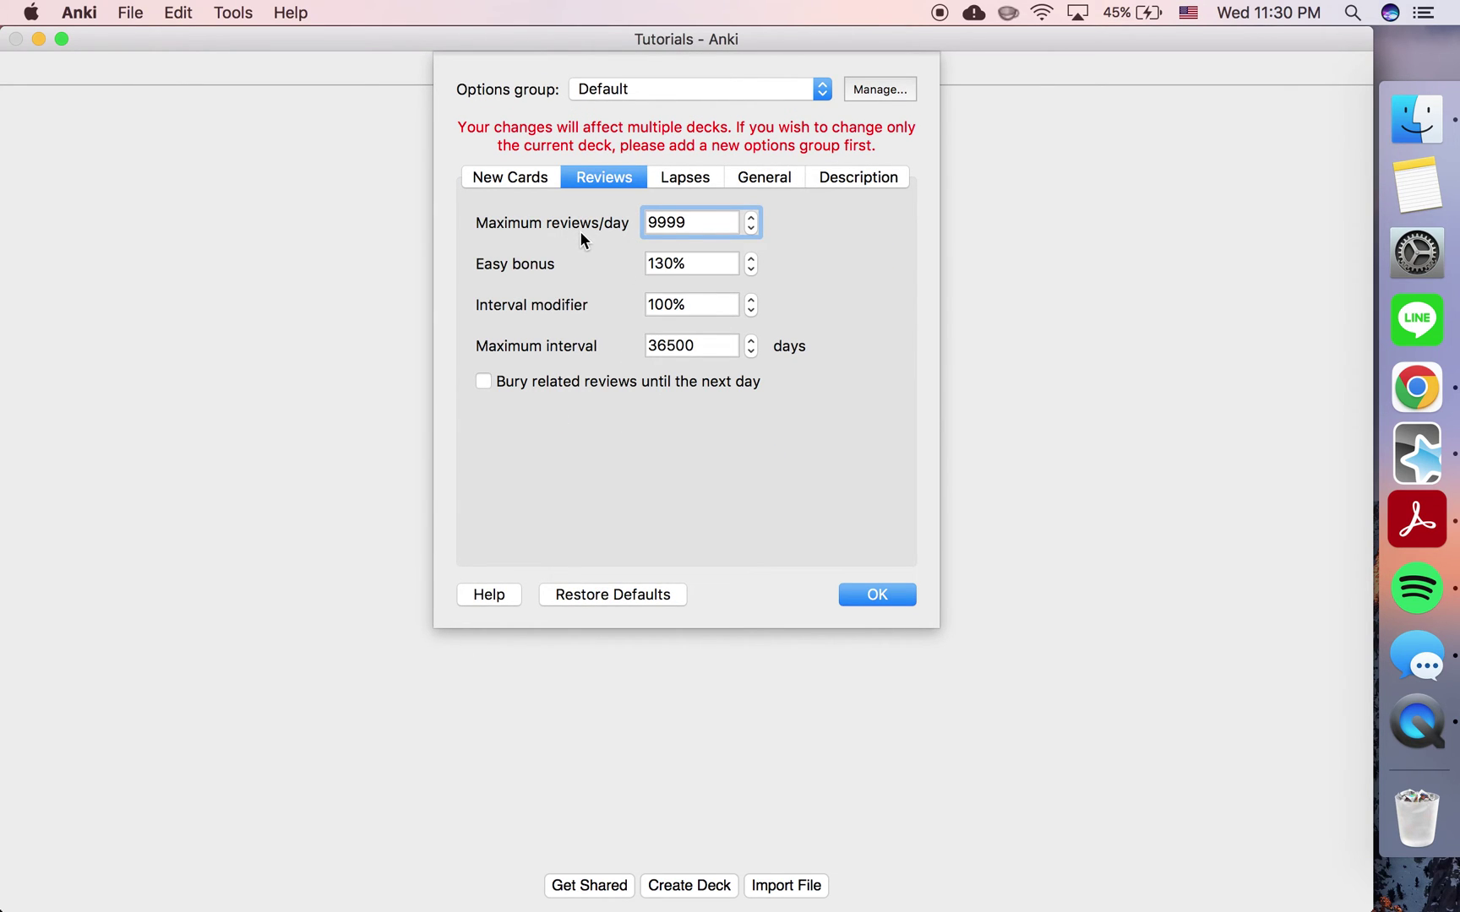
drag(714, 239, 475, 225)
click(627, 604)
text(9999)
drag(707, 222, 452, 209)
click(645, 594)
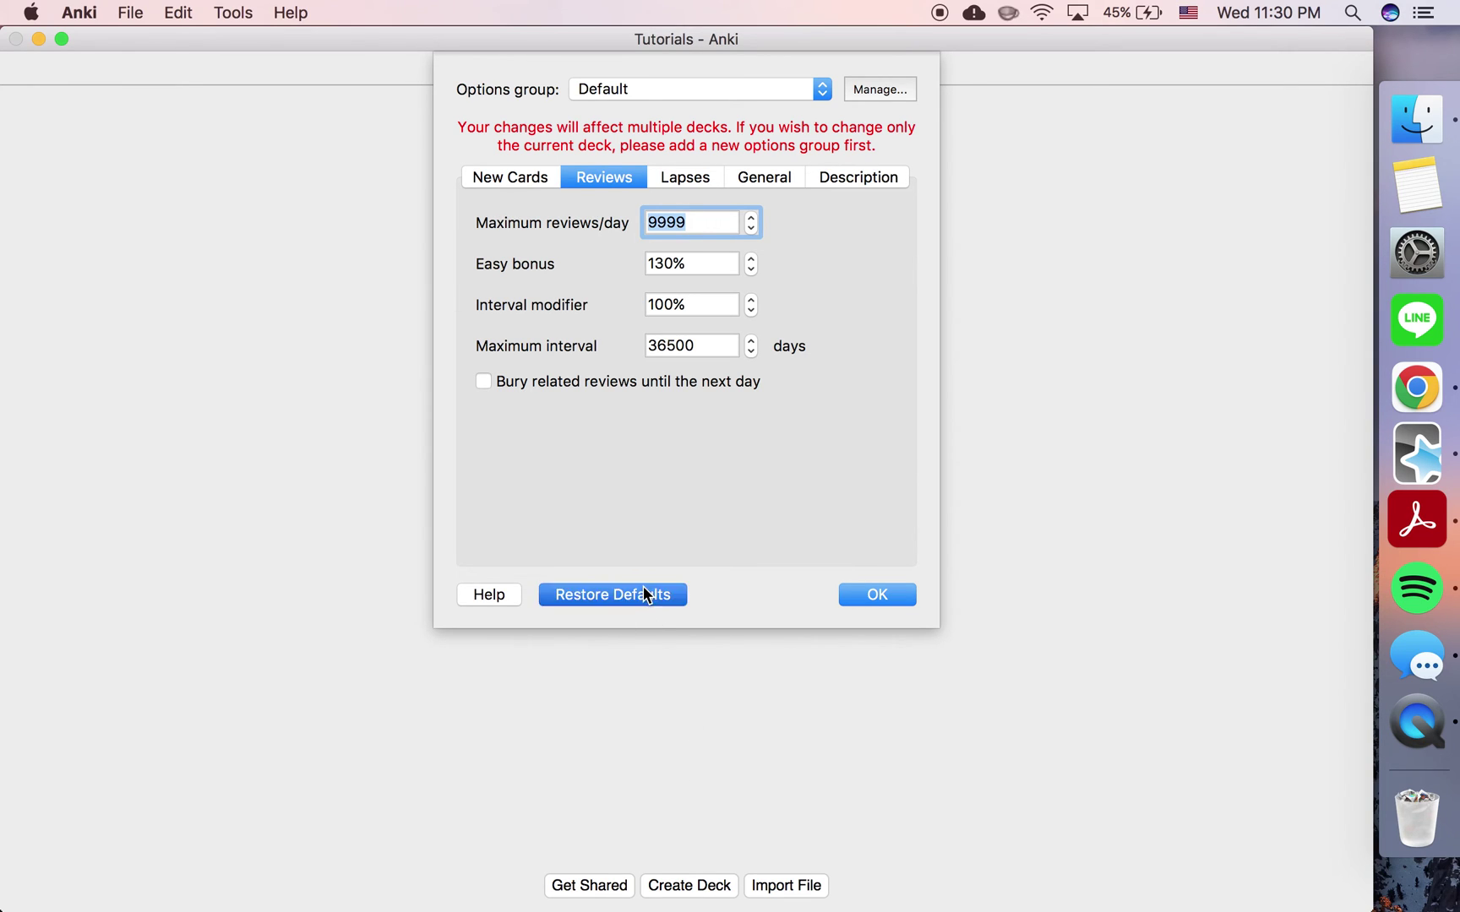
text(200)
click(712, 219)
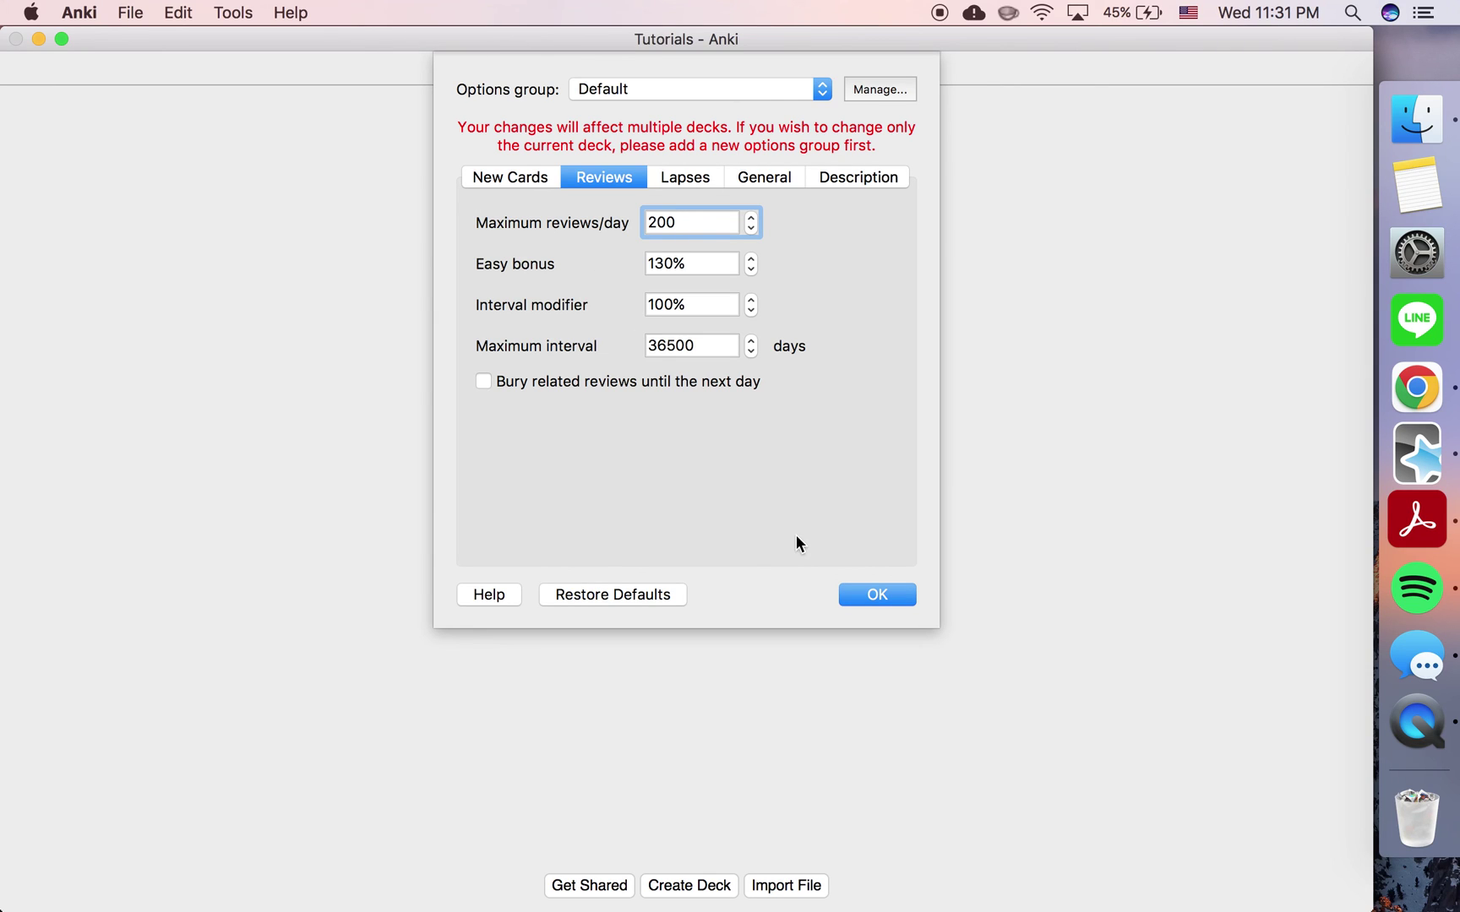
click(875, 596)
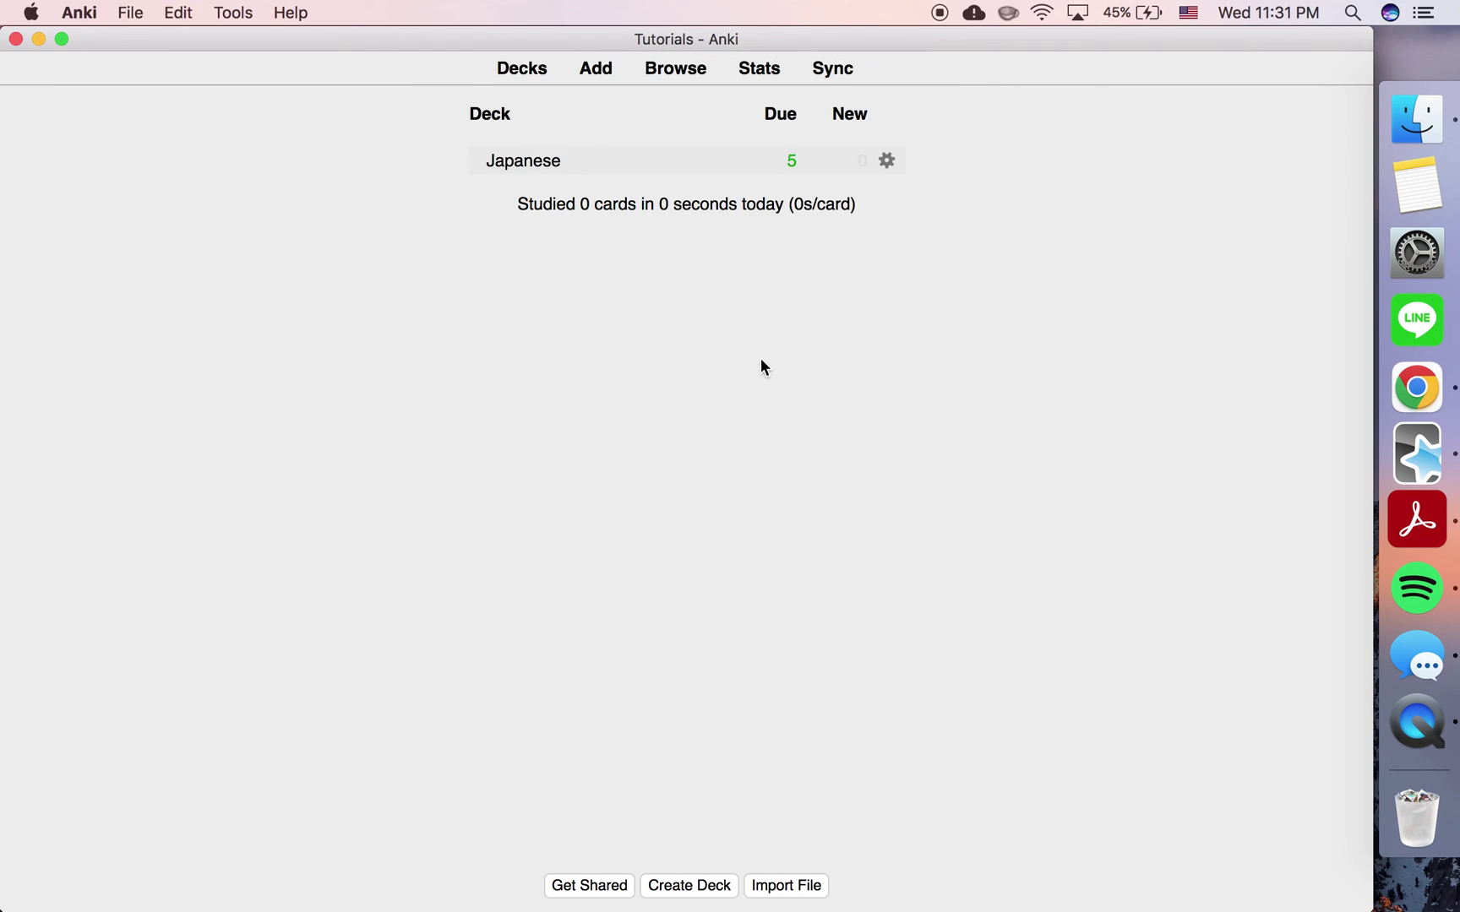